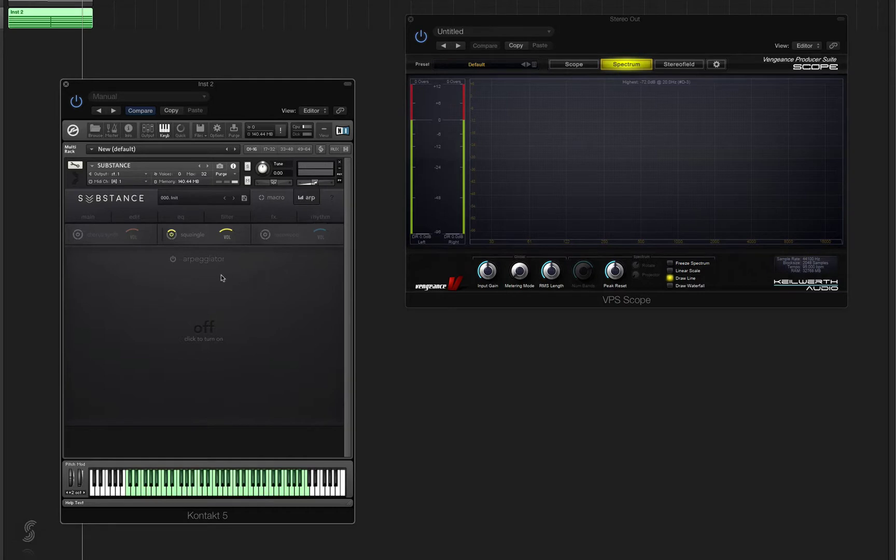
# Turn on the SUBSTANCE arpeggiator, start playback and set the arp rate to 1/32
pyautogui.click(174, 261)
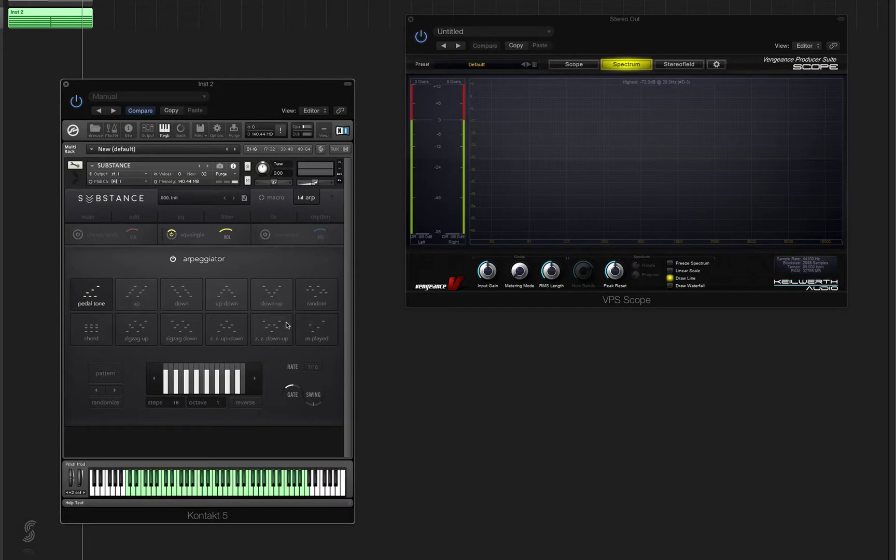
pyautogui.press('space')
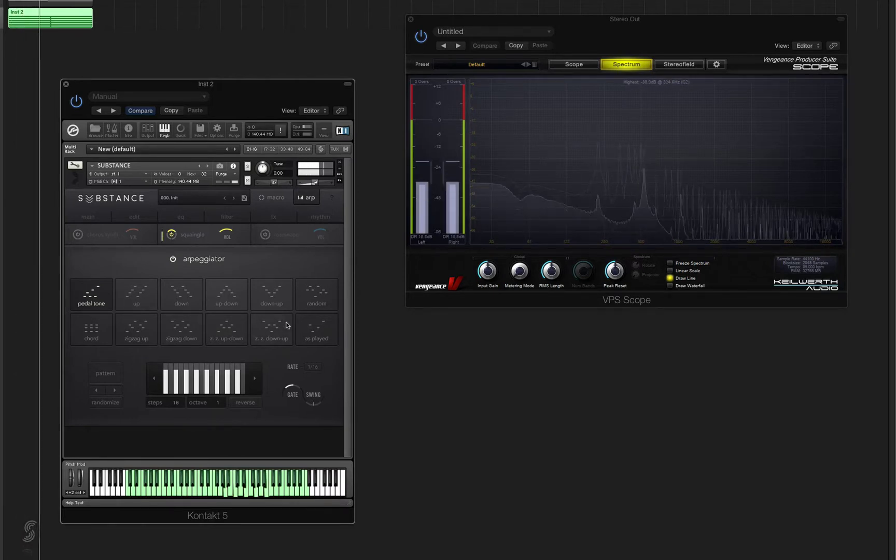
pyautogui.click(311, 367)
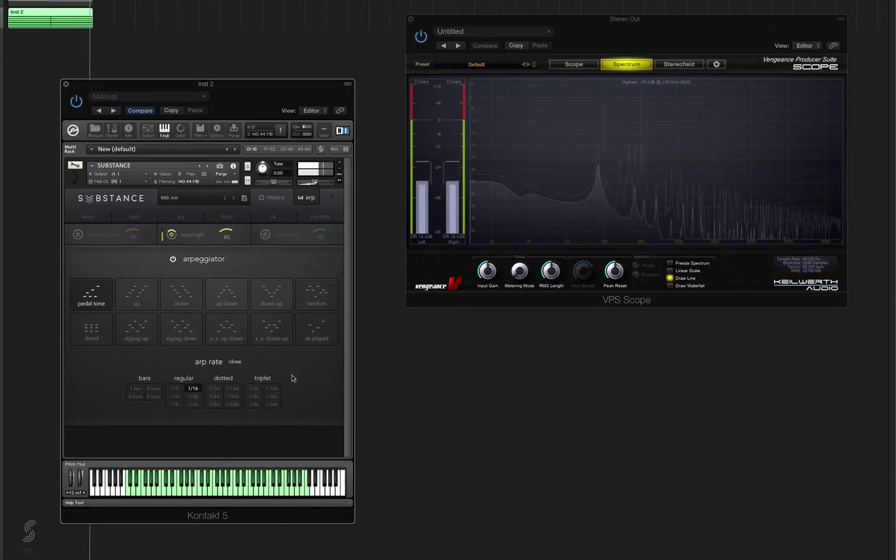
pyautogui.click(193, 396)
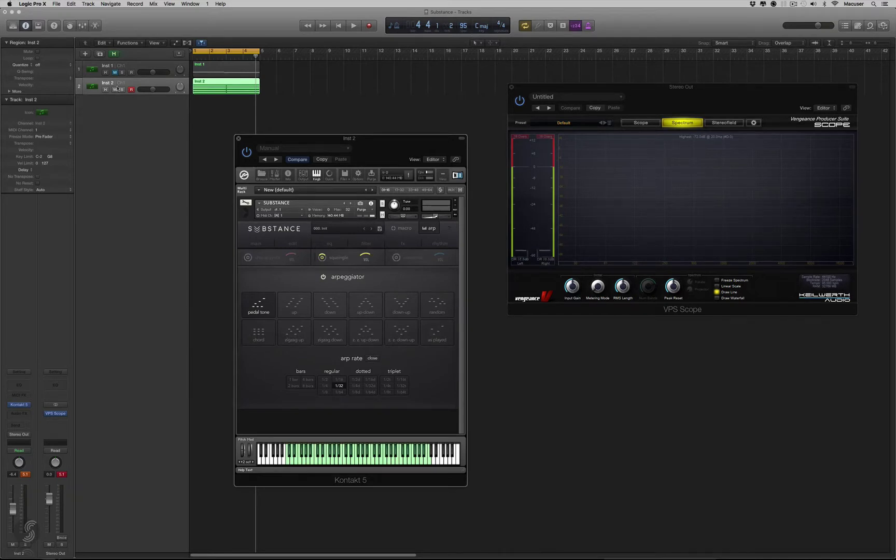
# Unmute the Inst 1 track and audition the zigzag down and zigzag up arp modes during playback, ending on pedal tone
pyautogui.click(115, 72)
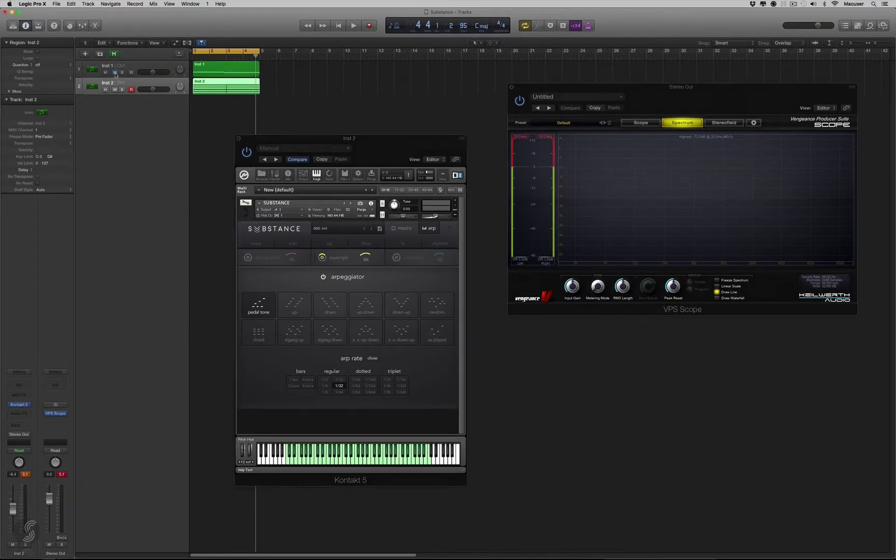
pyautogui.press('space')
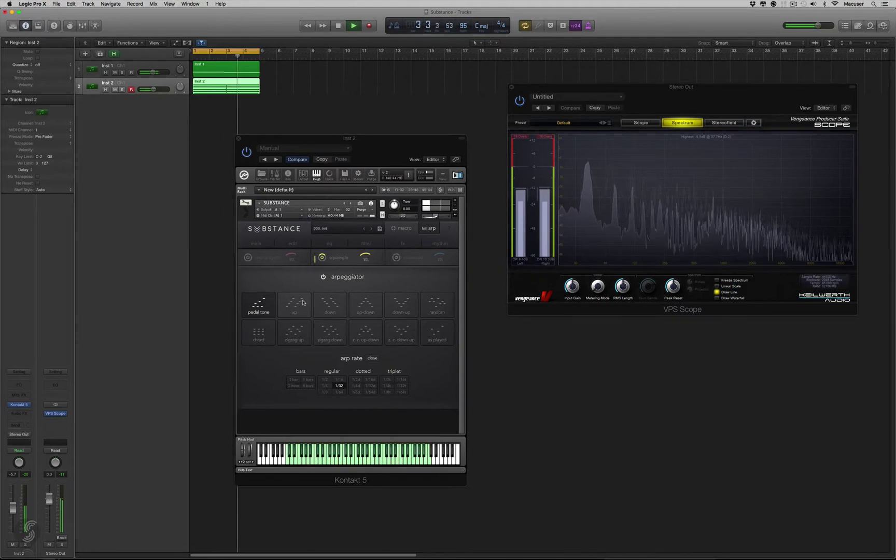
pyautogui.click(325, 329)
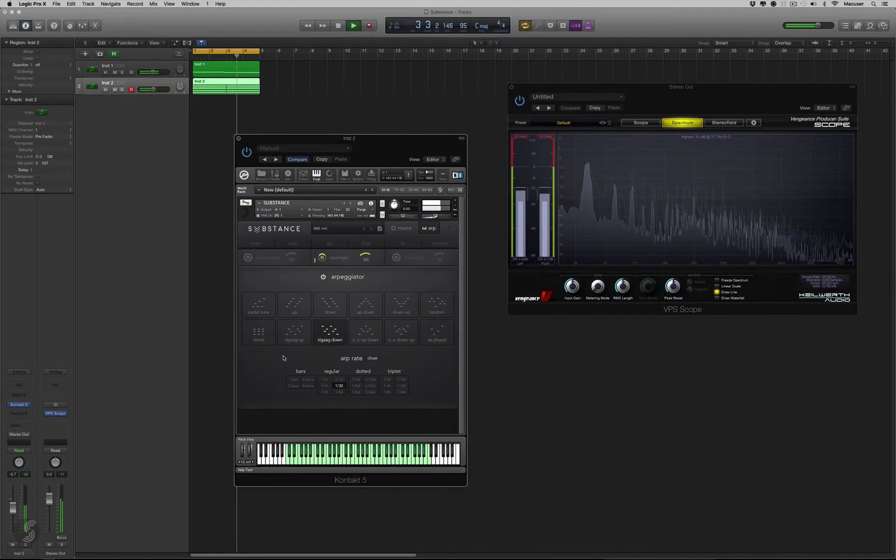
pyautogui.click(294, 332)
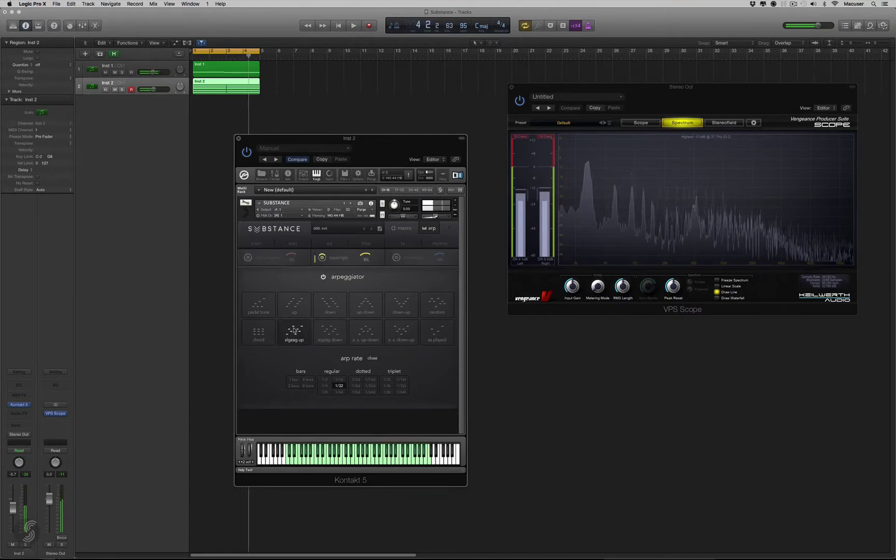
pyautogui.click(95, 26)
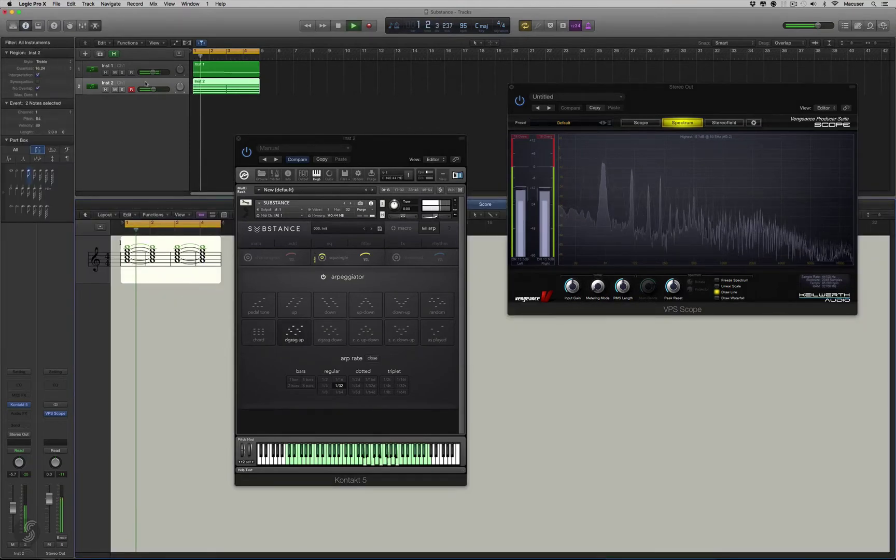
pyautogui.click(95, 25)
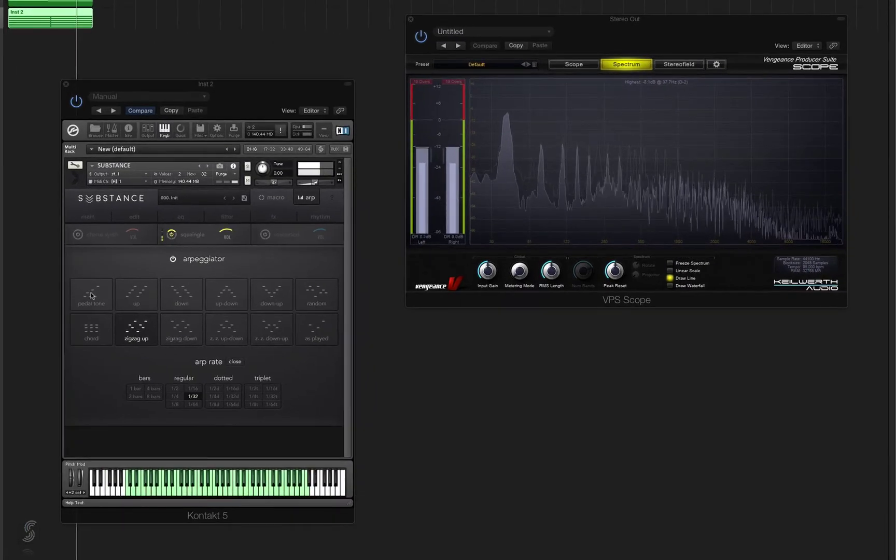
pyautogui.click(90, 295)
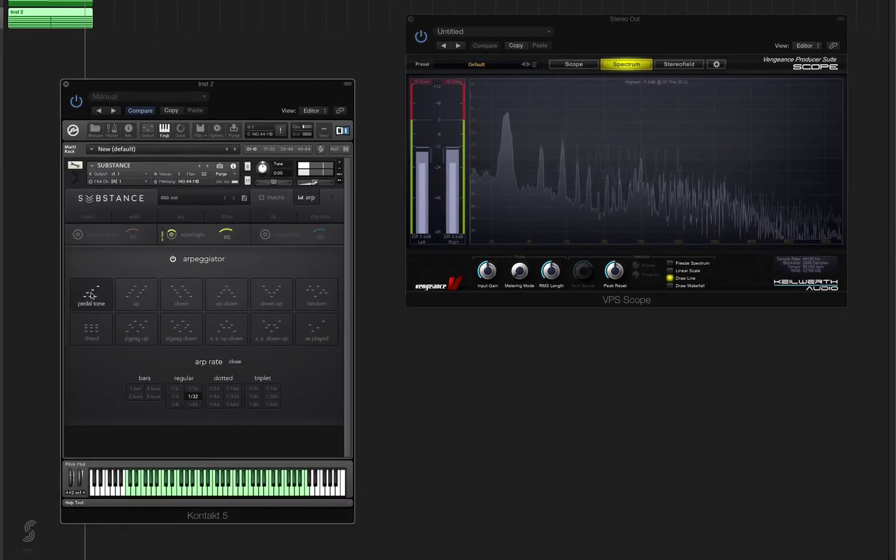
# Close the arp rate selection and sweep the arpeggiator's gate amount up and back down during playback
pyautogui.click(235, 361)
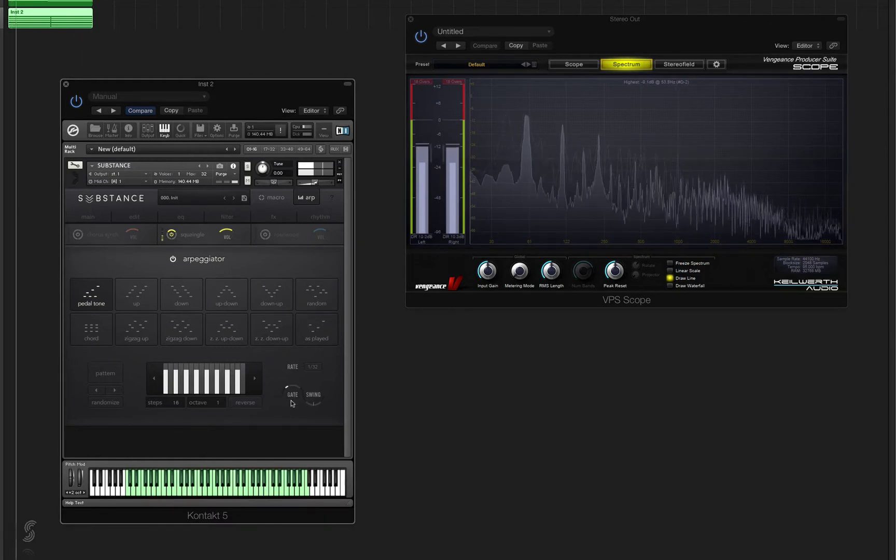
pyautogui.moveTo(293, 403); pyautogui.dragTo(305, 308)
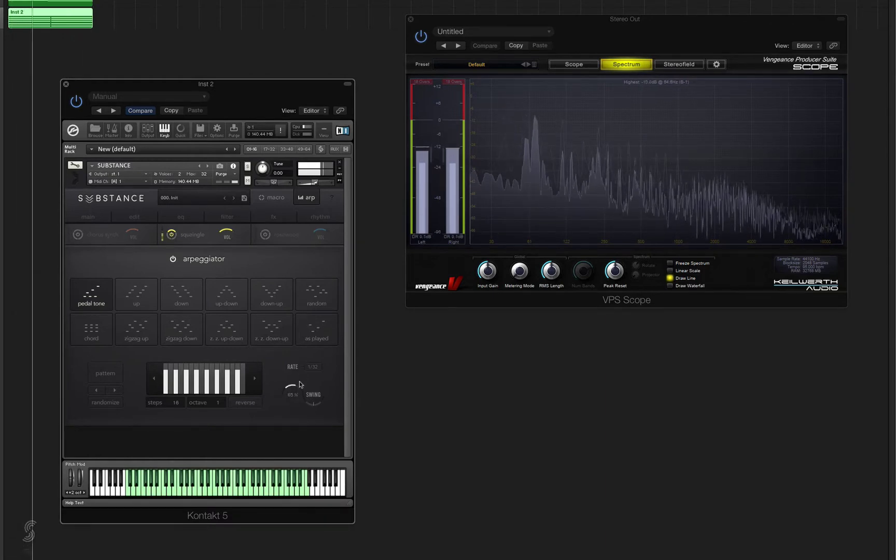
pyautogui.moveTo(293, 395)
pyautogui.mouseDown()
pyautogui.moveTo(300, 403)
pyautogui.moveTo(299, 394)
pyautogui.mouseUp()
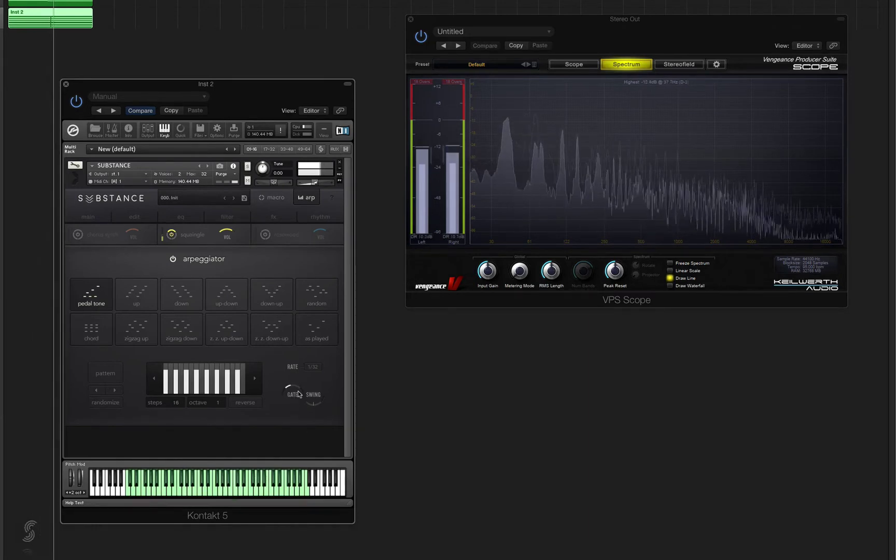
# Load the simple arp pattern in the second row, second column during playback and raise the arpeggiator's gate
pyautogui.click(106, 374)
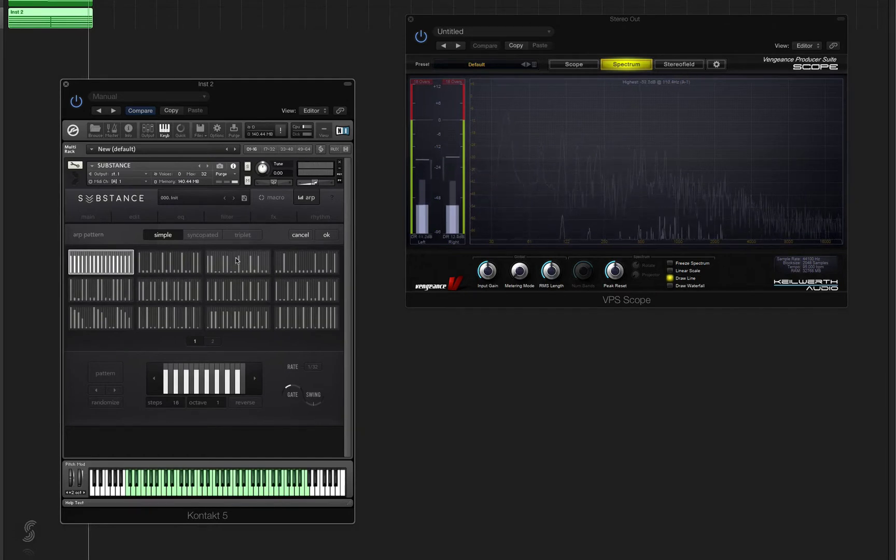
pyautogui.click(326, 235)
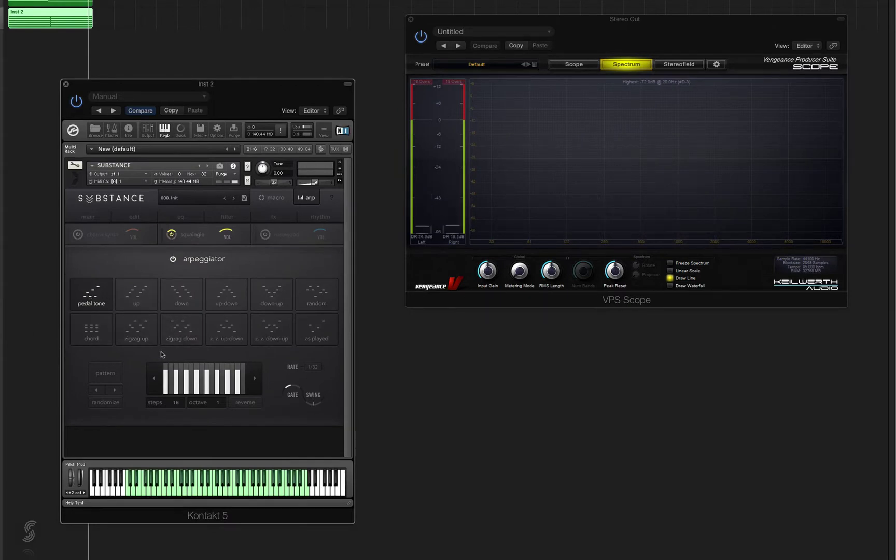
pyautogui.click(106, 374)
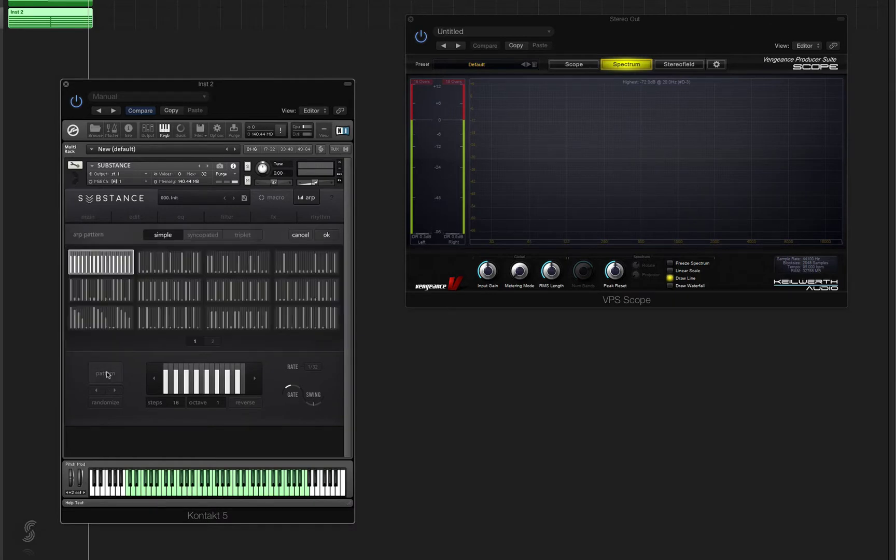
pyautogui.press('space')
pyautogui.click(169, 262)
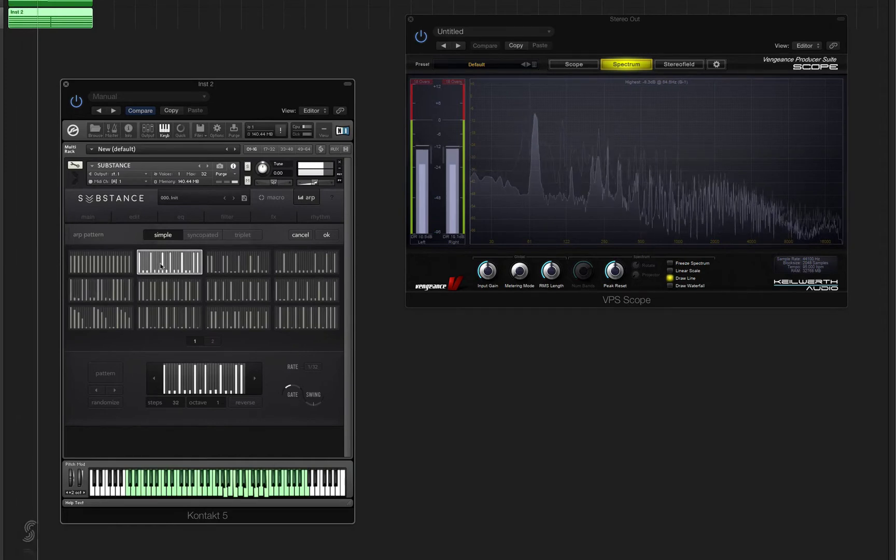
pyautogui.doubleClick(165, 295)
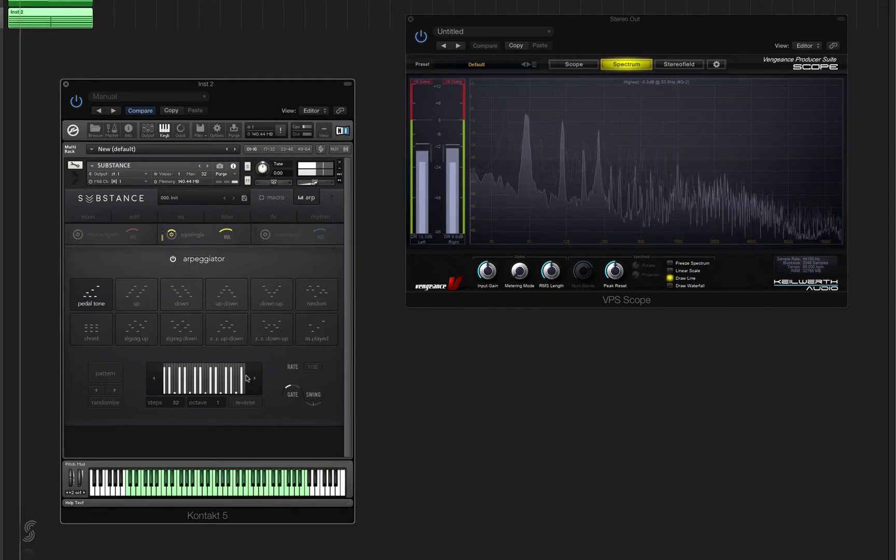
pyautogui.moveTo(292, 393); pyautogui.dragTo(301, 353)
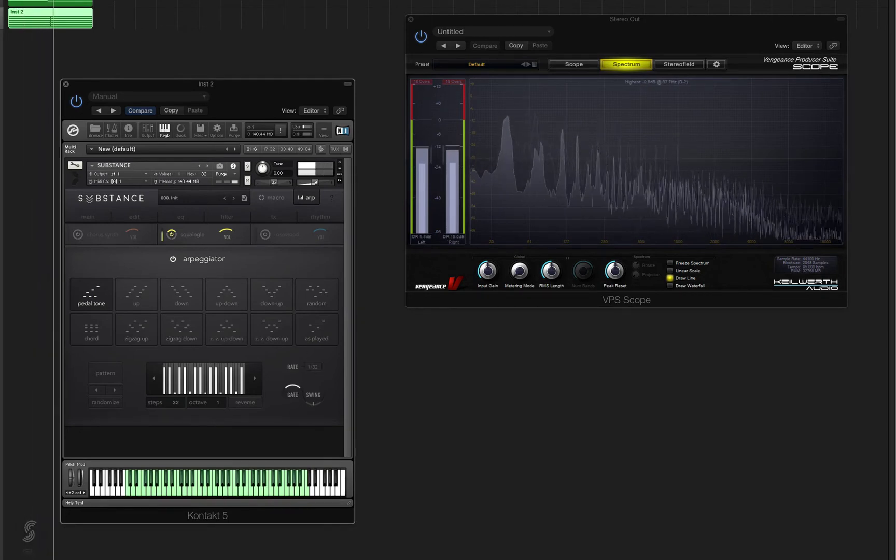
# Try the arp pattern's reverse option and step forward through the following patterns during playback
pyautogui.click(245, 404)
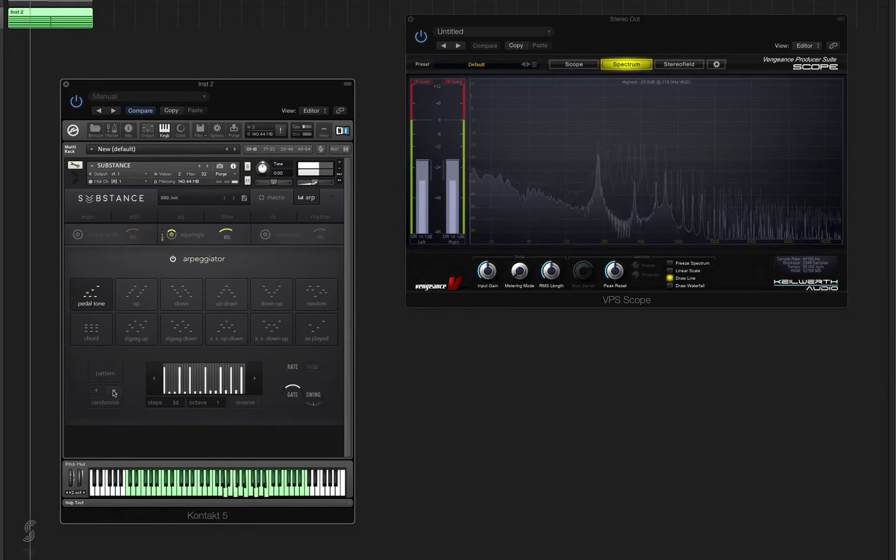
pyautogui.click(113, 391)
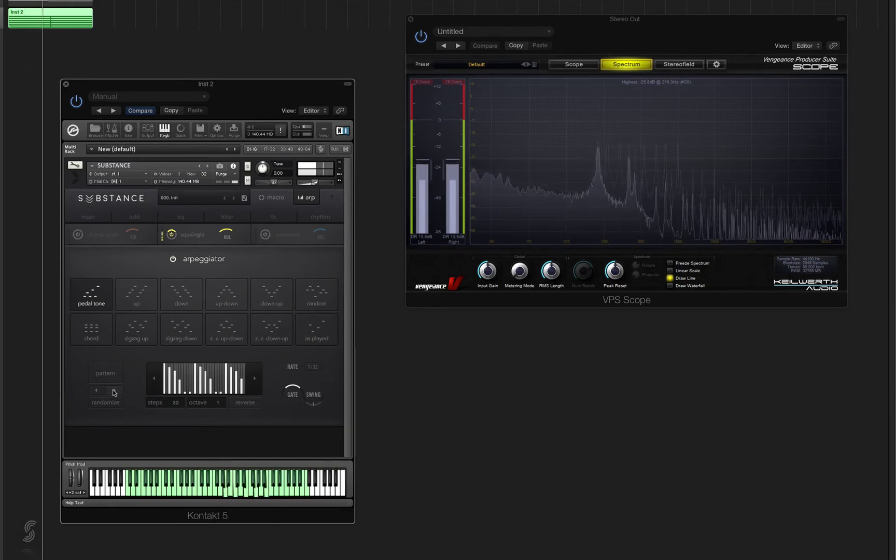
pyautogui.click(112, 389)
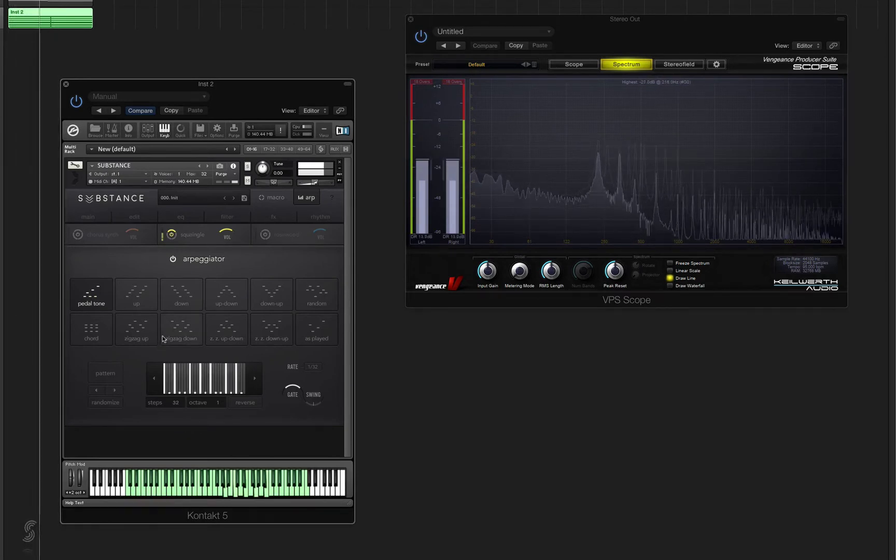
pyautogui.click(115, 391)
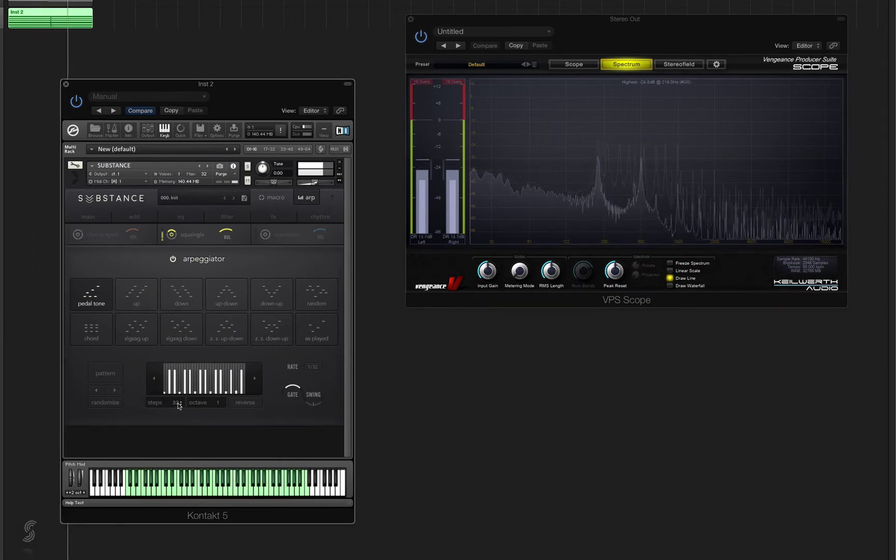
# Try shortening the arp pattern down to 1 step, then set its length to 16 steps
pyautogui.moveTo(178, 405); pyautogui.dragTo(180, 431)
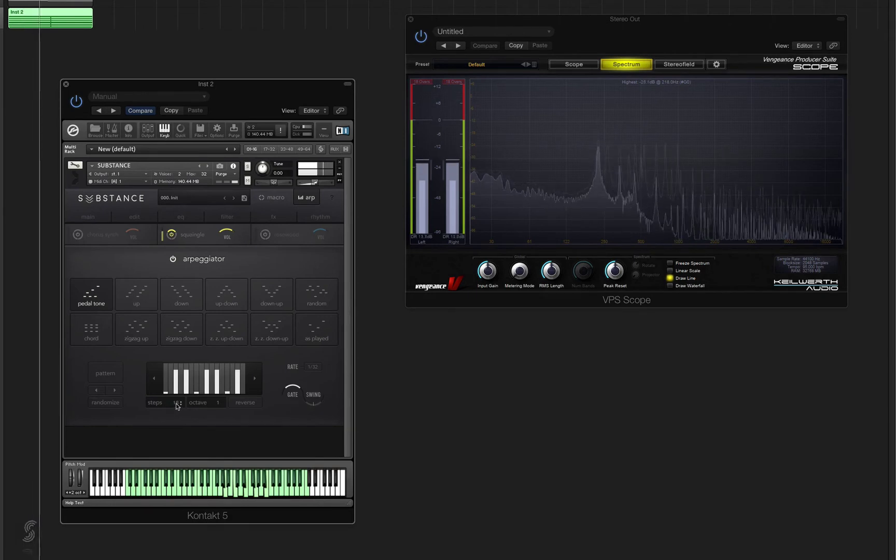
pyautogui.moveTo(177, 406); pyautogui.dragTo(178, 422)
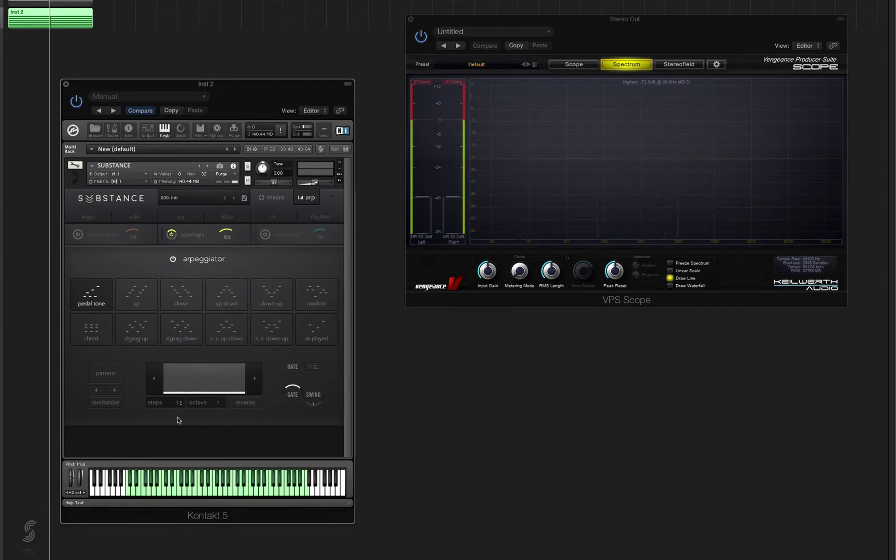
pyautogui.moveTo(182, 390); pyautogui.dragTo(182, 386)
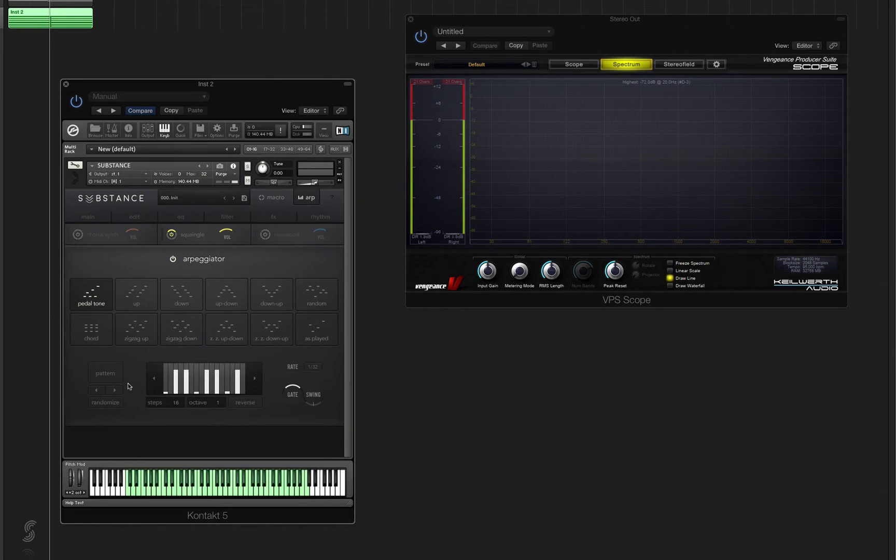
# Switch the arp mode to zigzag down and play it together with the unmuted Inst 1 track
pyautogui.press('space')
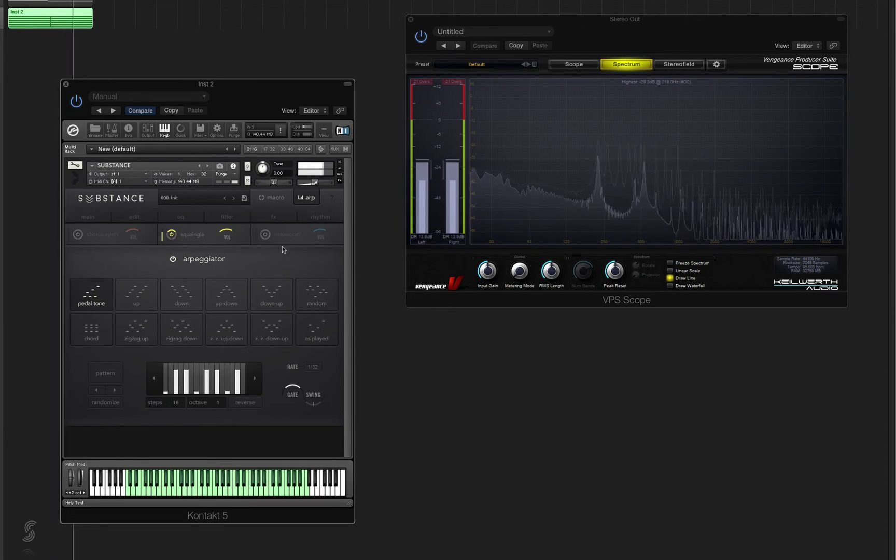
pyautogui.click(187, 328)
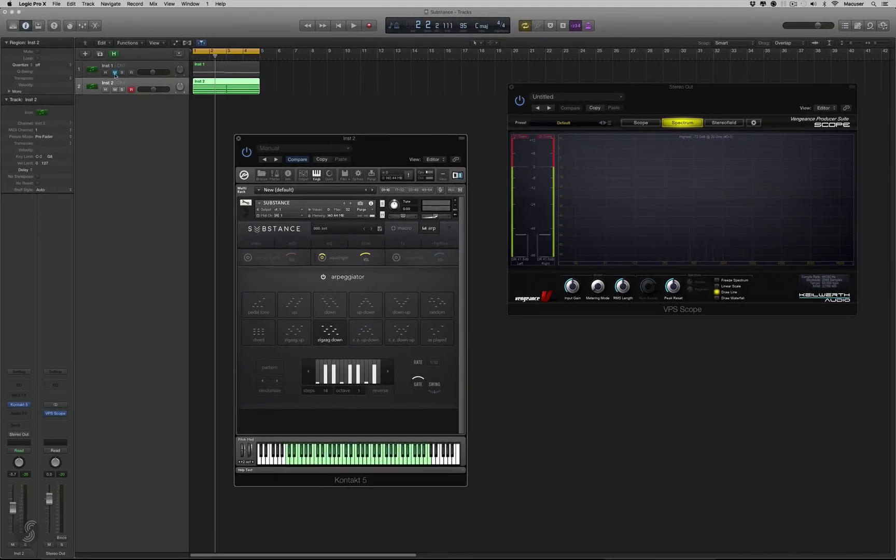
pyautogui.click(115, 73)
pyautogui.press('space')
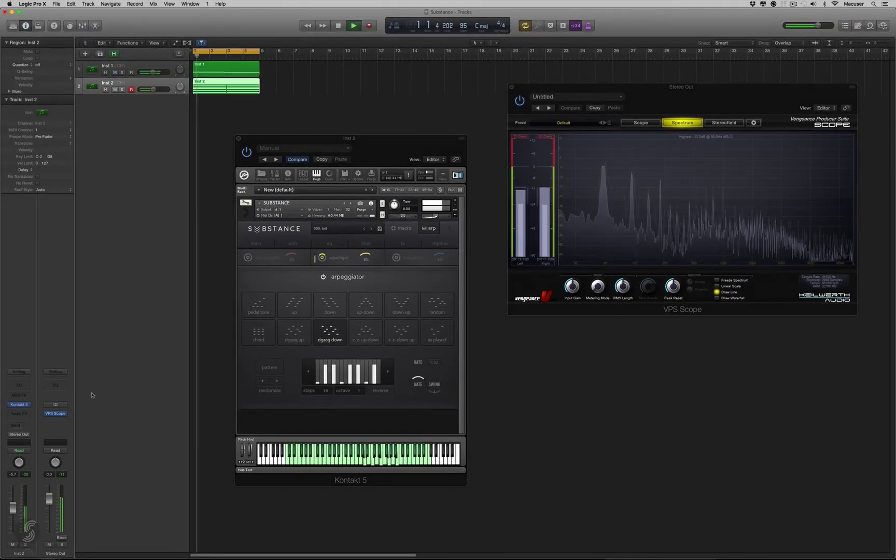
# Raise the Inst 2 channel volume to about -2.8 dB and stop playback
pyautogui.moveTo(16, 512); pyautogui.dragTo(16, 505)
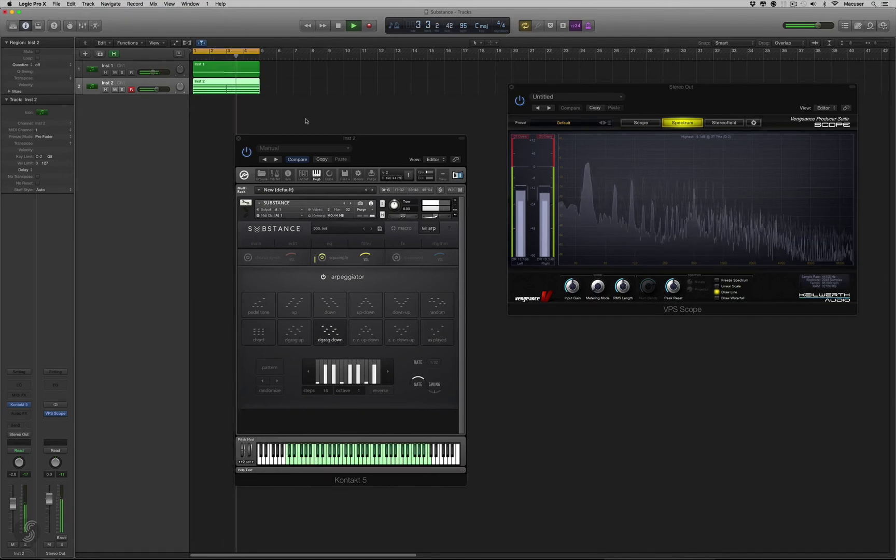
pyautogui.press('space')
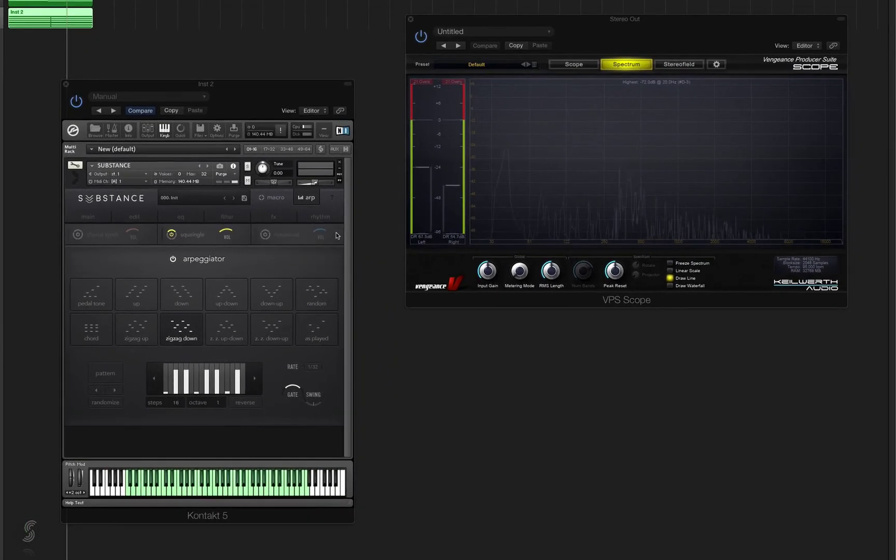
# Leave the arpeggiator, return to the instrument's main page and turn on the rosewood layer
pyautogui.click(302, 199)
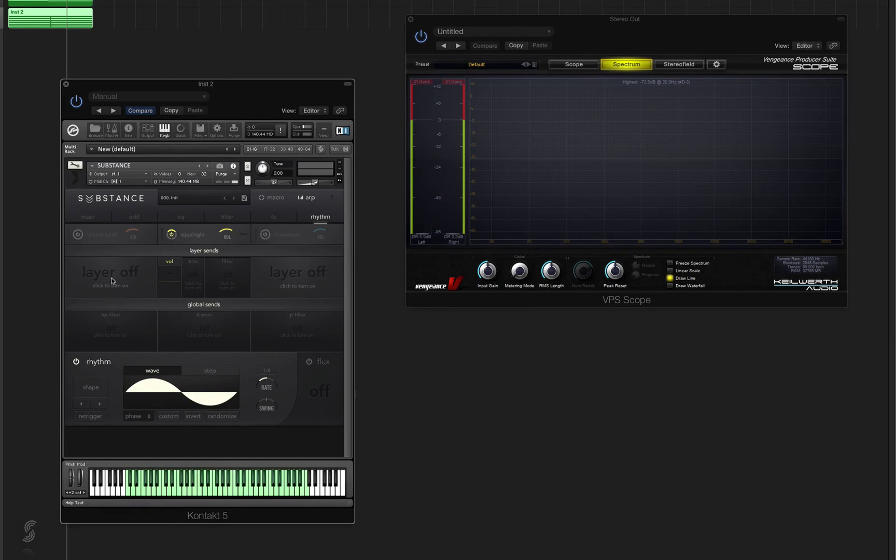
pyautogui.click(87, 216)
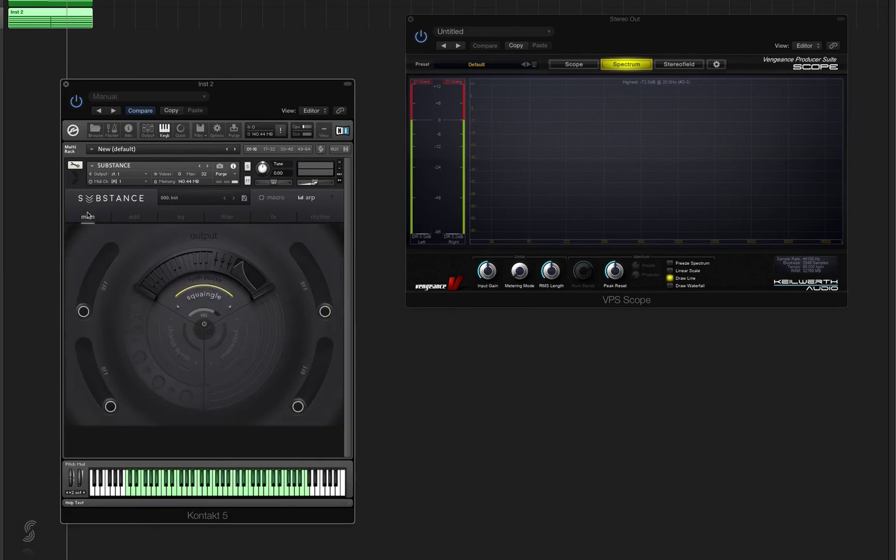
pyautogui.click(209, 335)
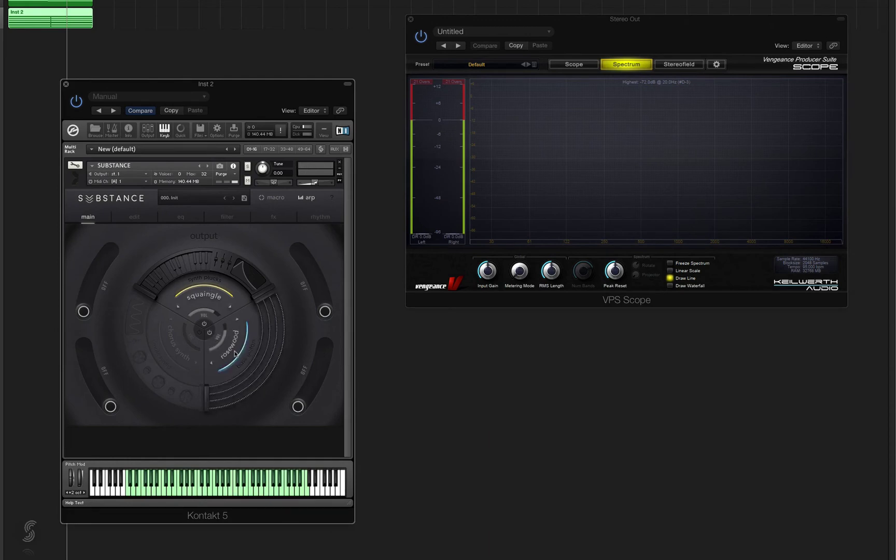
# Replace the rosewood layer's source with just swell from the low brass & woodwinds category
pyautogui.click(232, 351)
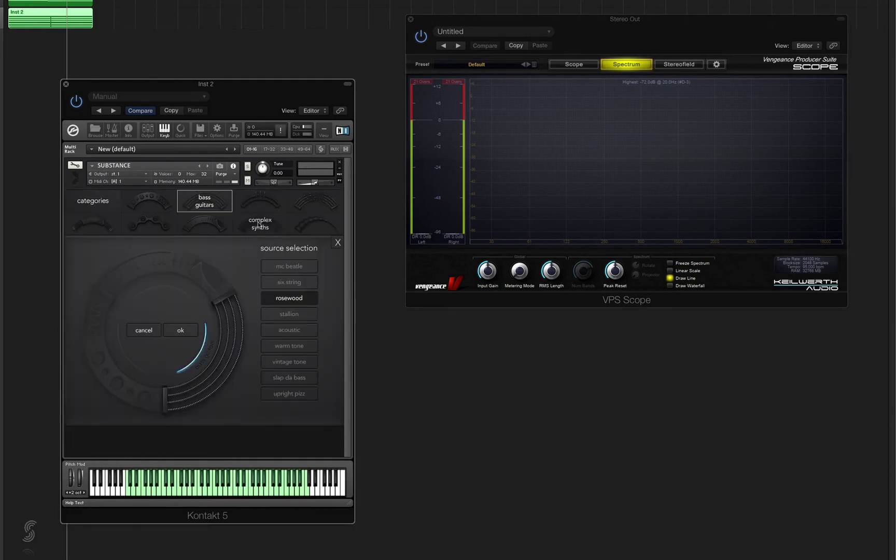
pyautogui.click(274, 200)
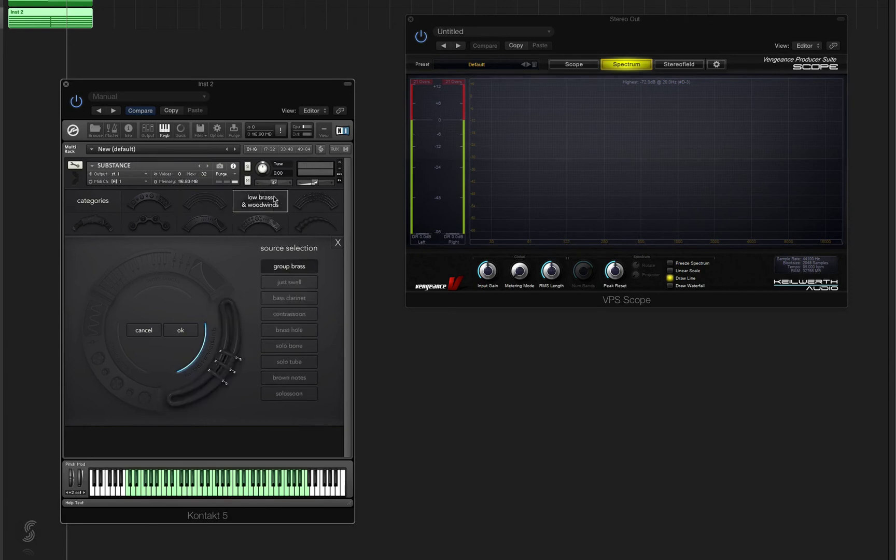
pyautogui.click(291, 284)
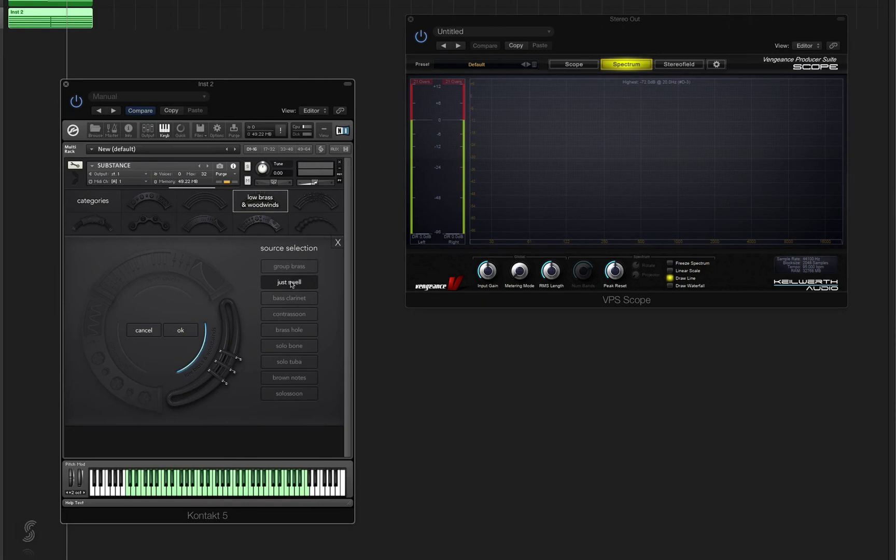
pyautogui.click(181, 330)
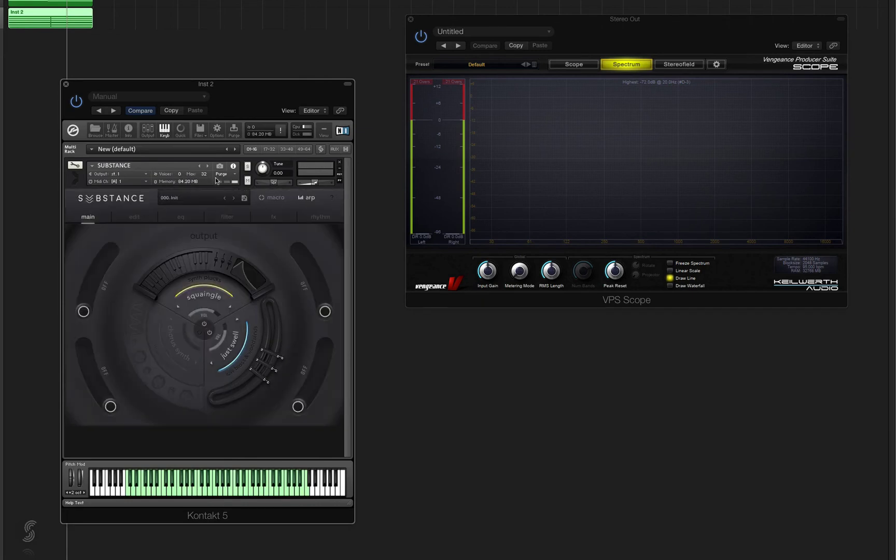
# Show the layers' edit page, start playback and turn off the squaingle layer to hear just swell alone
pyautogui.click(147, 218)
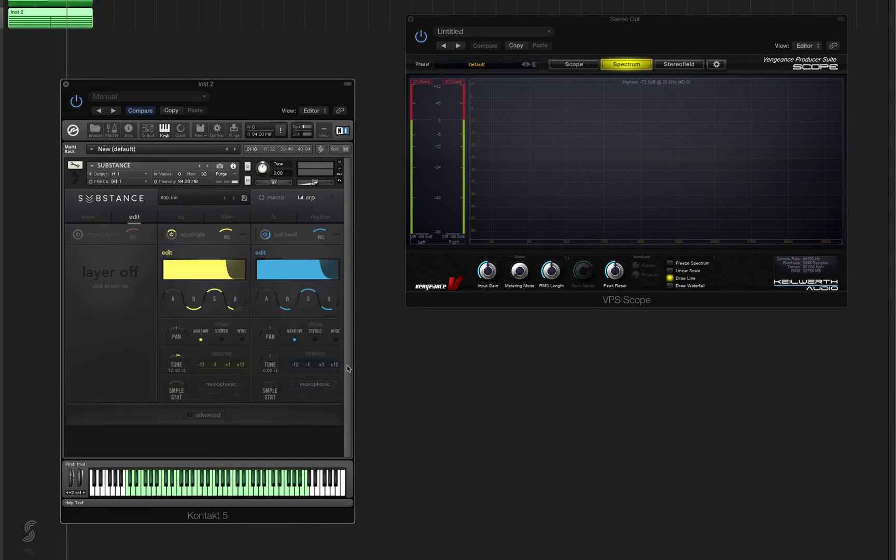
pyautogui.press('space')
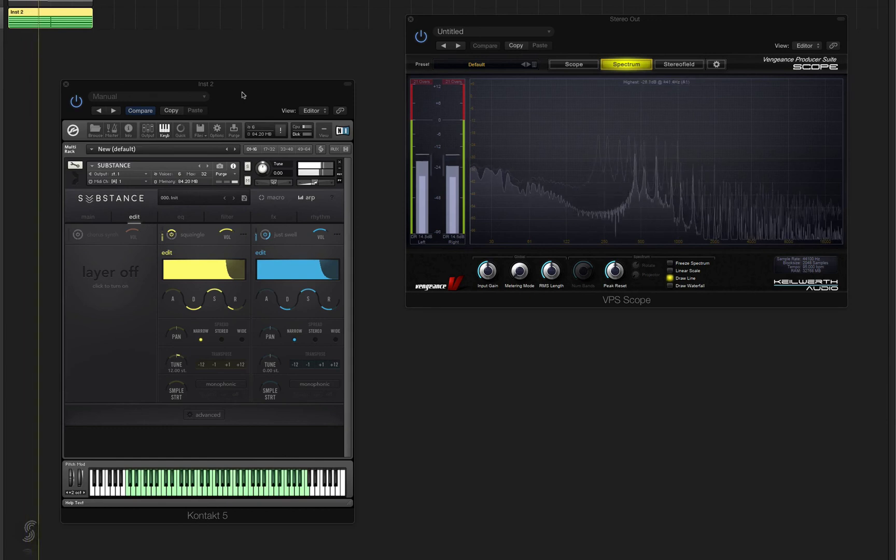
pyautogui.click(172, 235)
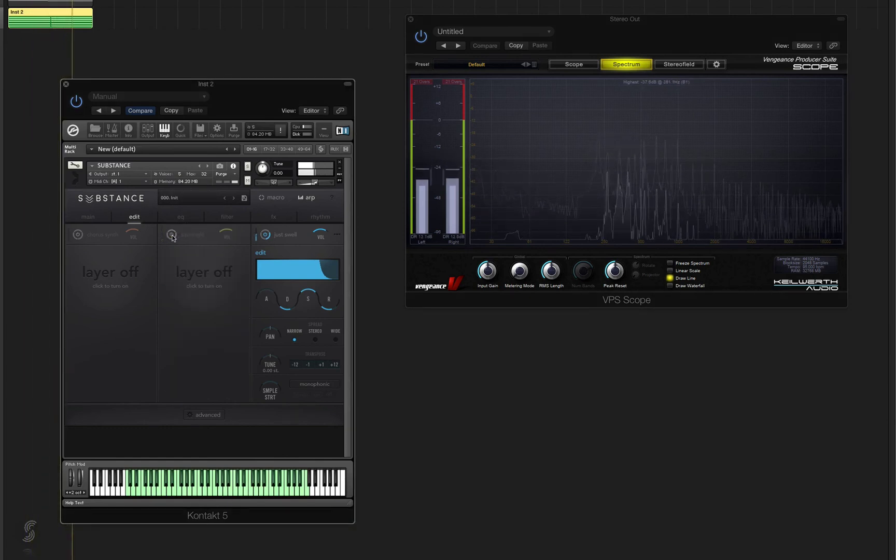
# Audition the low brass & woodwinds sources from bass clarinet through solosoon during playback, then restore just swell and leave the source selection
pyautogui.click(283, 237)
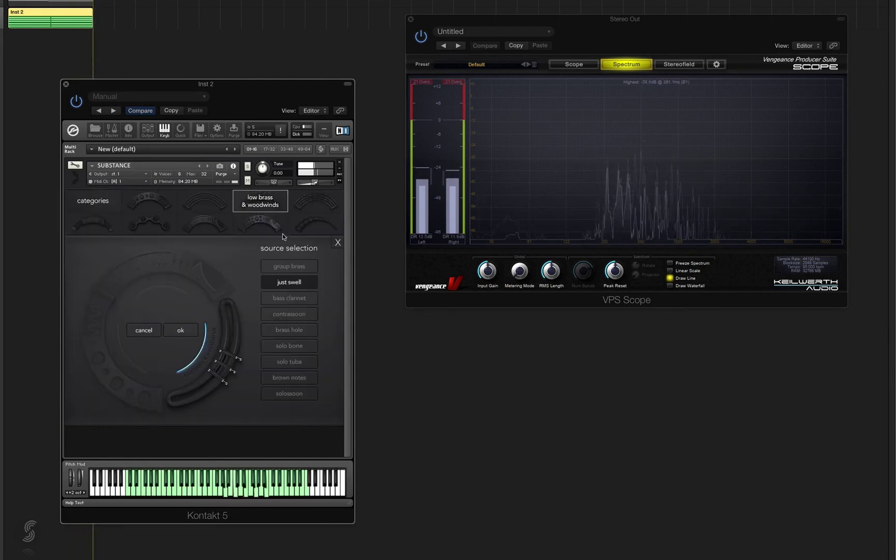
pyautogui.click(295, 297)
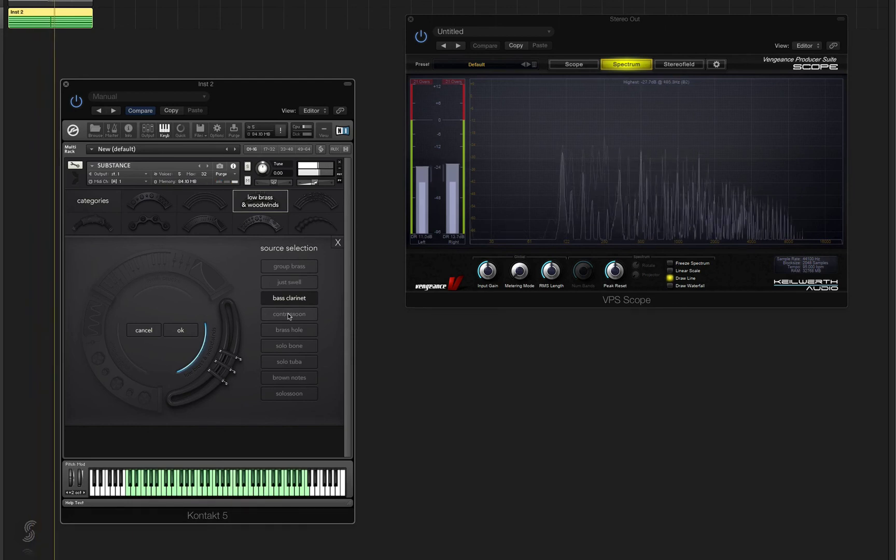
pyautogui.click(289, 315)
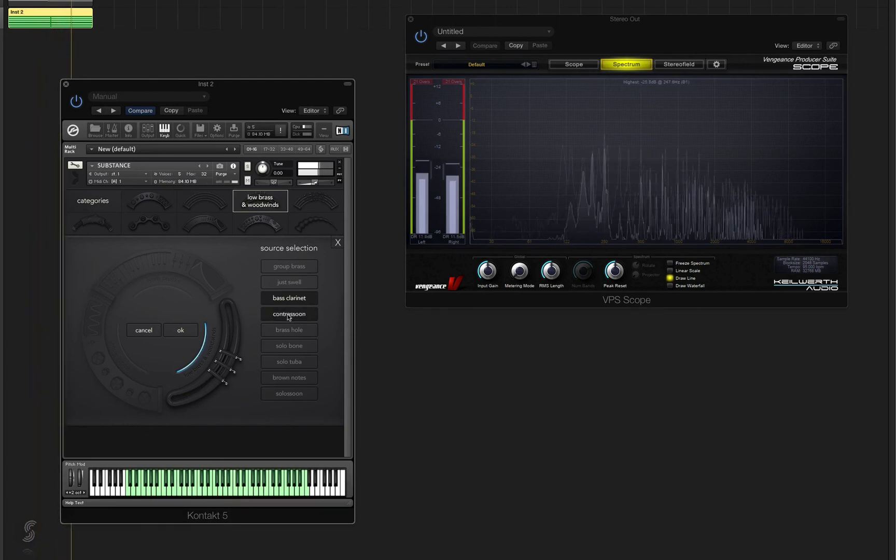
pyautogui.click(302, 331)
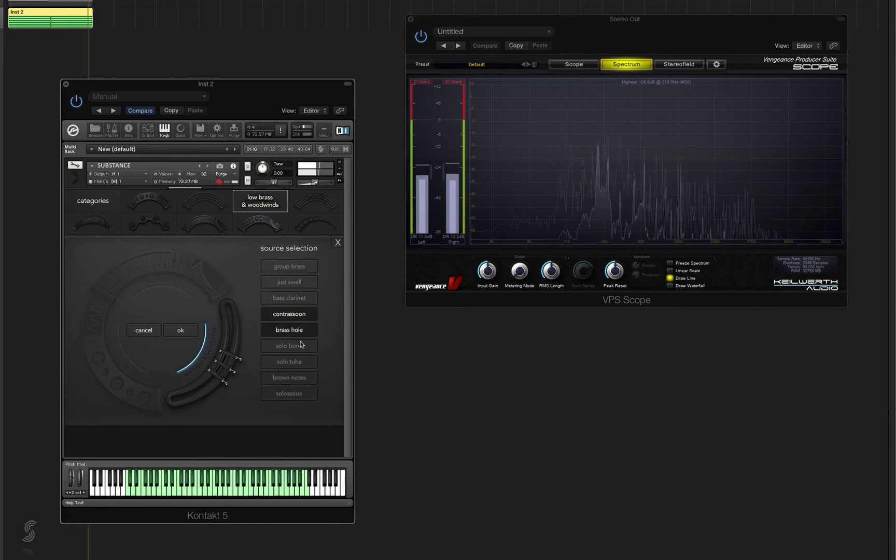
pyautogui.click(299, 348)
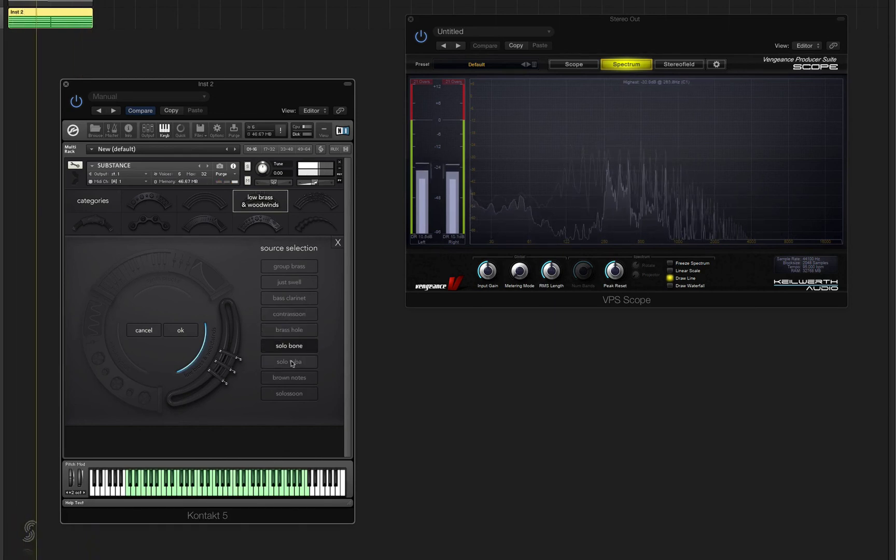
pyautogui.click(292, 363)
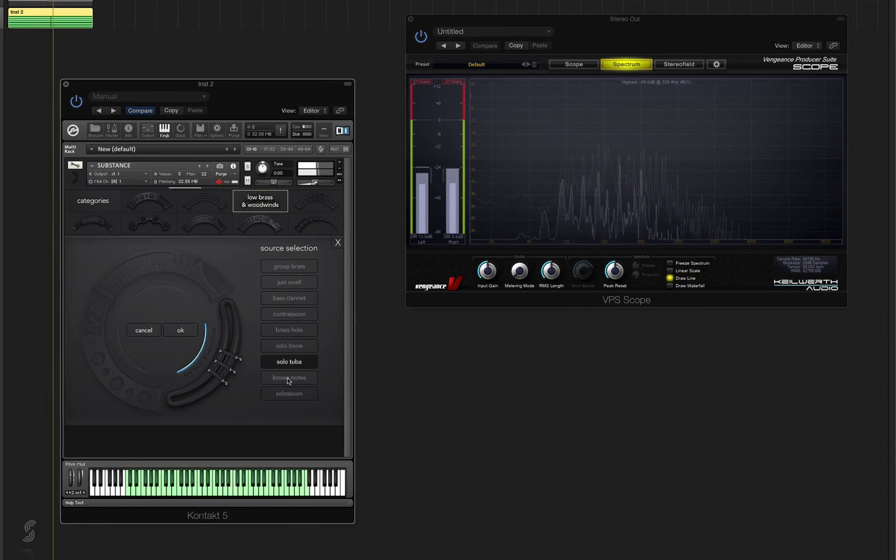
pyautogui.click(292, 379)
pyautogui.click(288, 396)
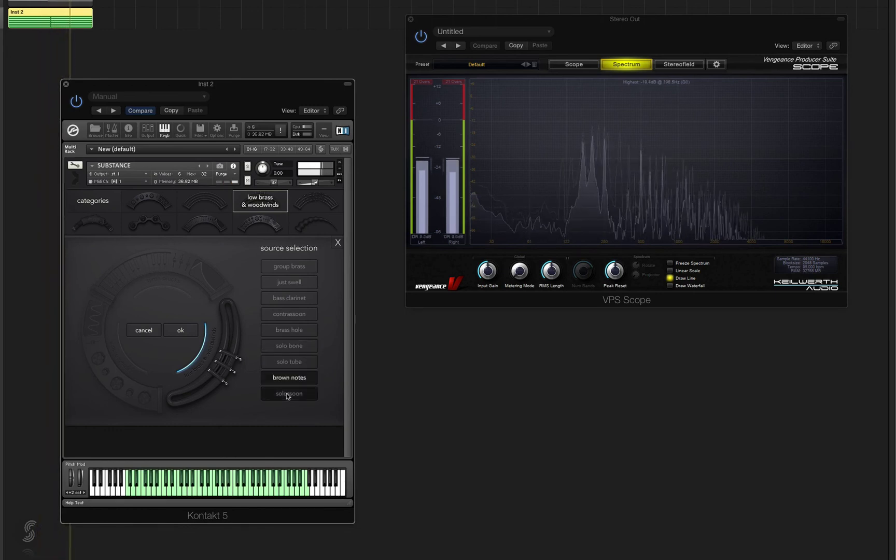
pyautogui.click(286, 284)
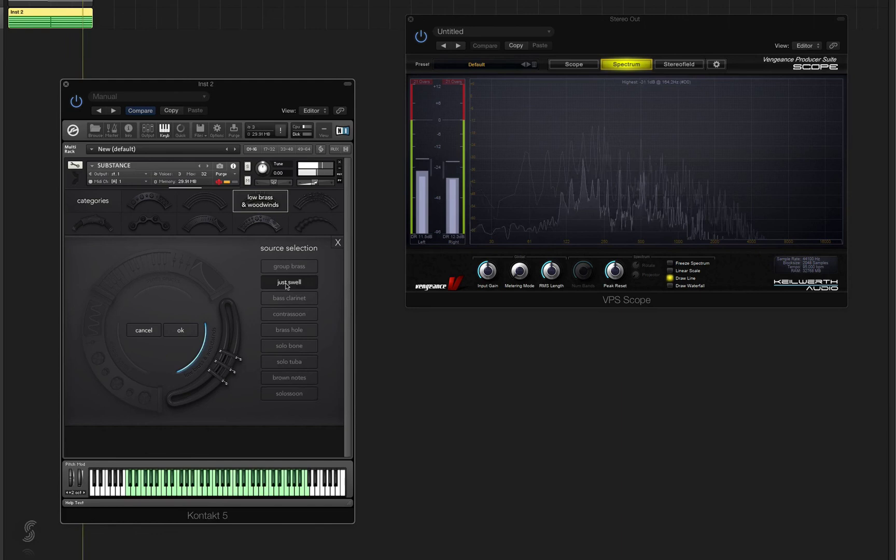
pyautogui.click(339, 243)
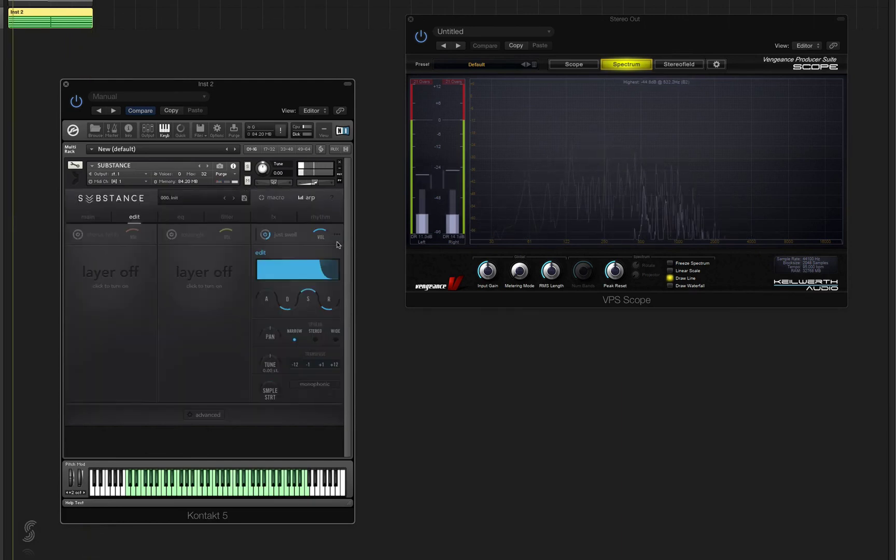